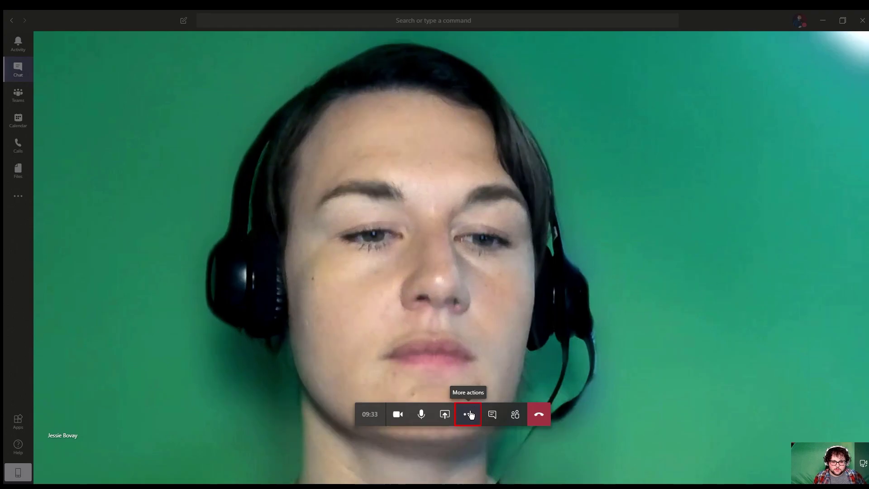
- Open Show background effects from the call's More actions menu
{"action": "left_click", "coordinate": [470, 413]}
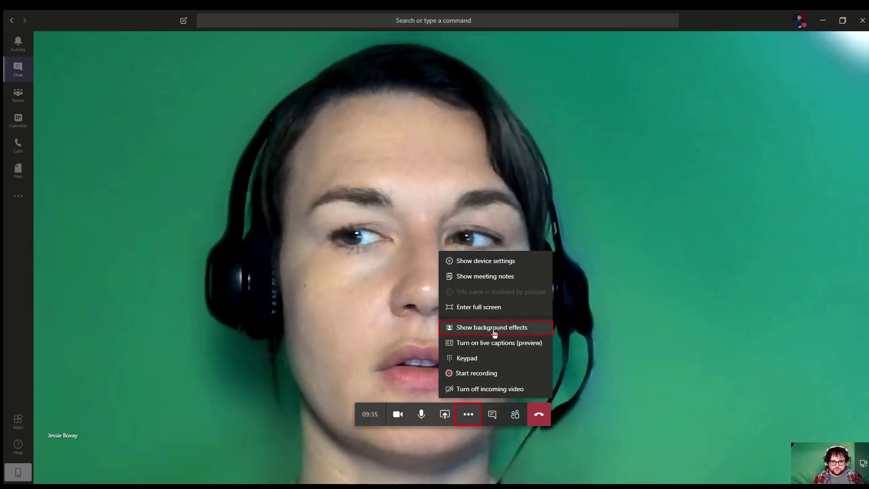
{"action": "left_click", "coordinate": [494, 333]}
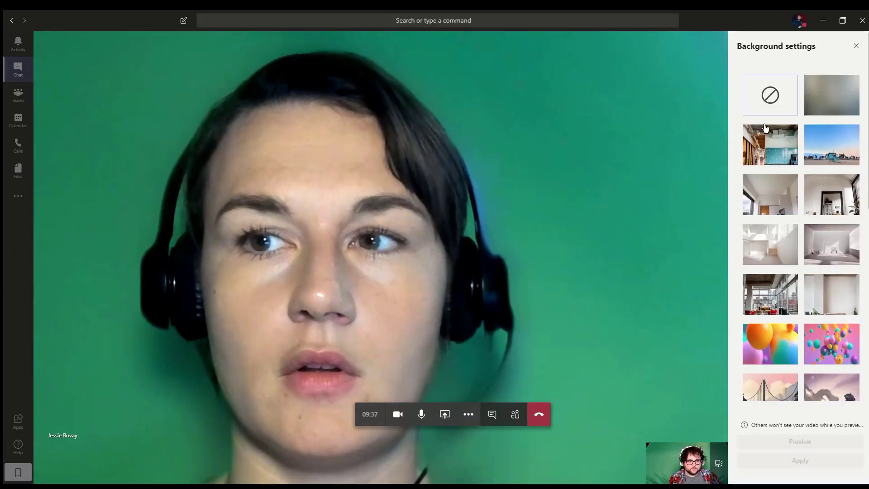
- After trying office, Minecraft farm, dungeon and stone ruins backgrounds, select the sci-fi landscape
{"action": "left_click", "coordinate": [771, 145]}
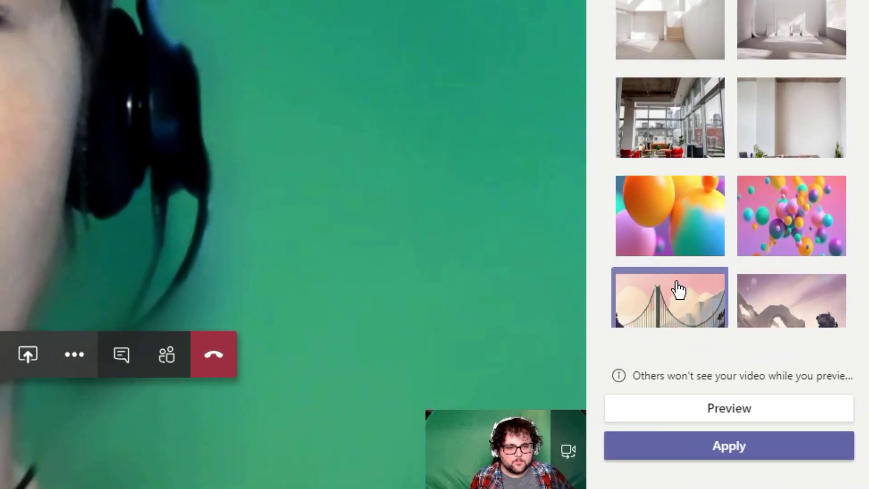
{"action": "scroll", "coordinate": [666, 285], "scroll_direction": "down", "scroll_amount": 2}
{"action": "scroll", "coordinate": [679, 91], "scroll_direction": "down", "scroll_amount": 5}
{"action": "left_click", "coordinate": [693, 90]}
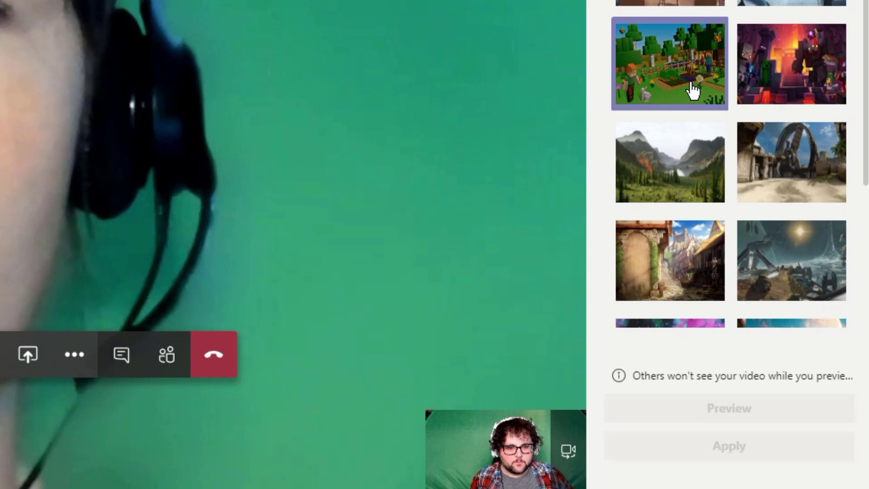
{"action": "left_click", "coordinate": [805, 86]}
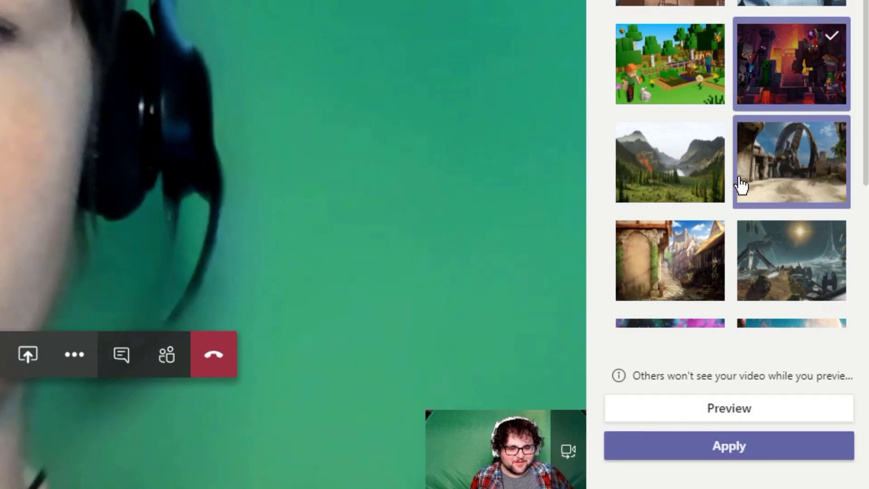
{"action": "left_click", "coordinate": [782, 195]}
{"action": "left_click", "coordinate": [776, 283]}
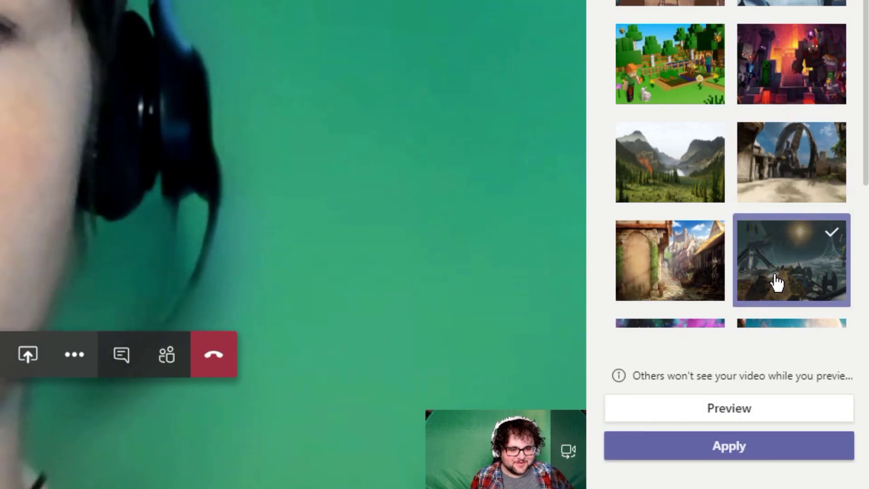
{"action": "left_click", "coordinate": [740, 410]}
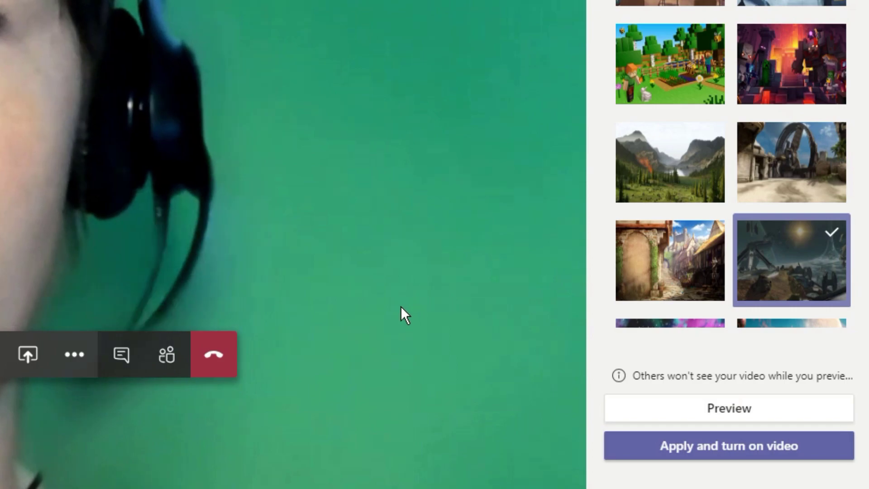
- Preview the sci-fi landscape background on your webcam, then stop the preview
{"action": "left_click", "coordinate": [705, 410]}
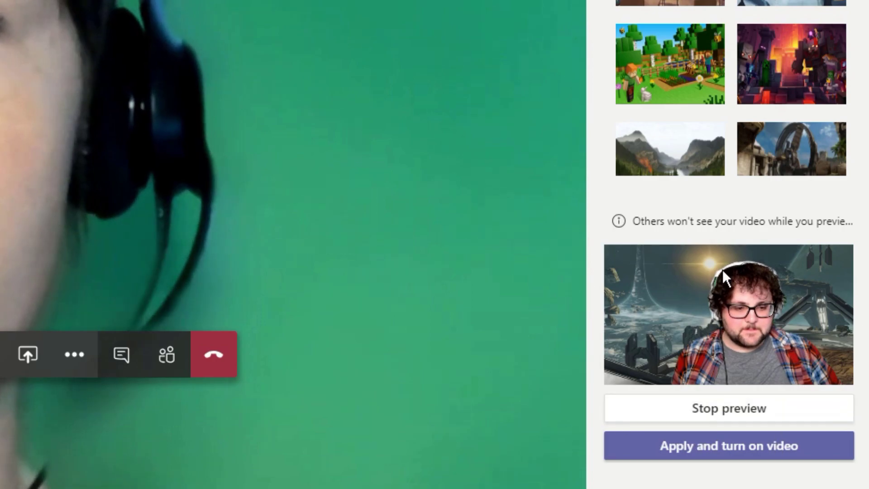
{"action": "left_click", "coordinate": [738, 453]}
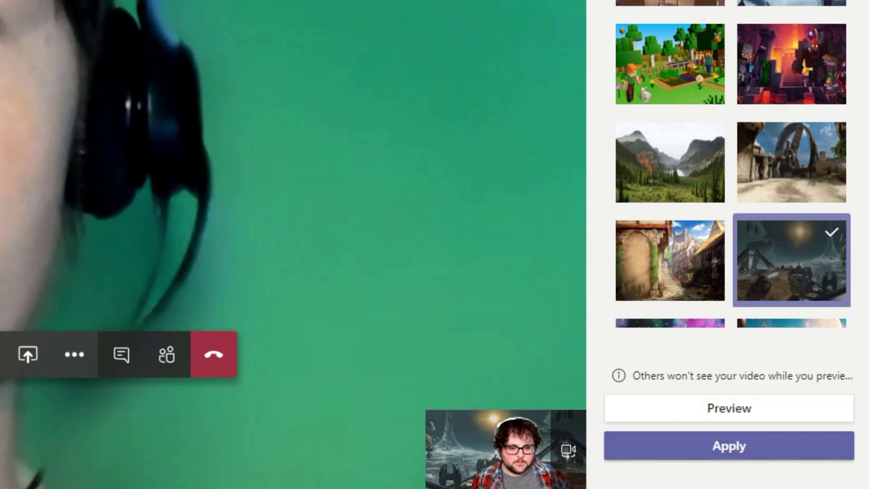
- Apply the selected sci-fi landscape background to your call video
{"action": "left_click", "coordinate": [706, 452]}
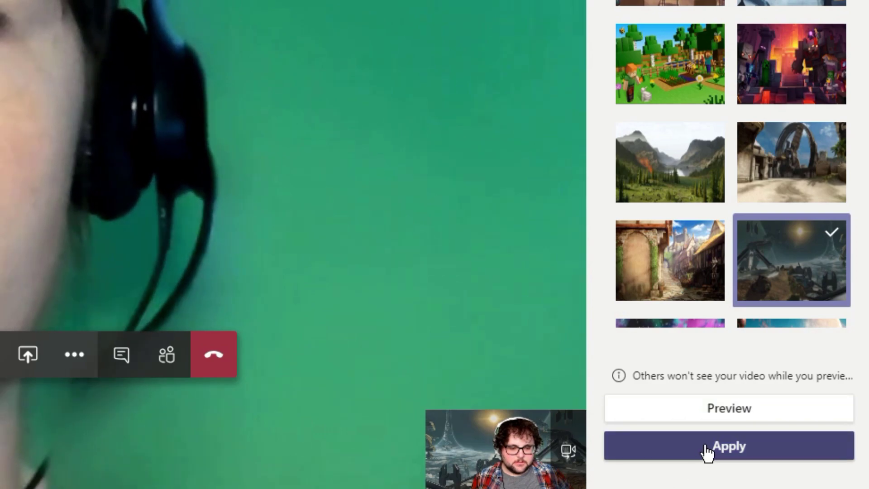